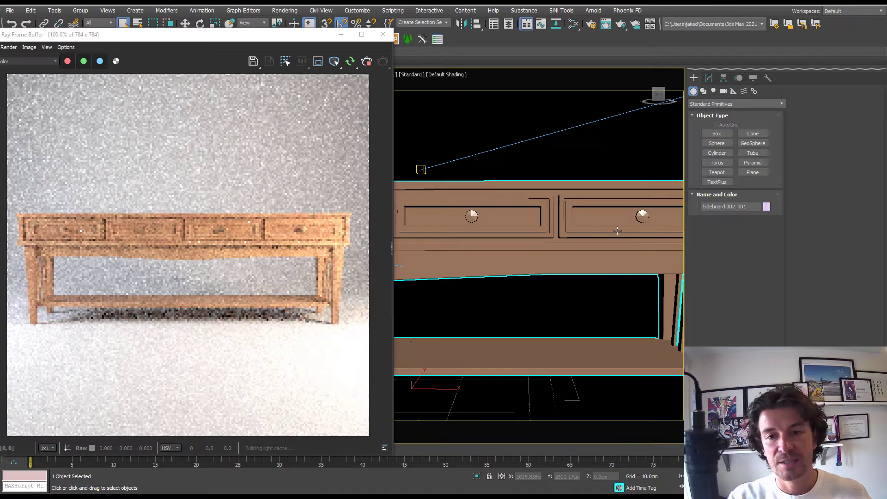
- Zoom in on the drawer front, let the V-Ray render finish, and open the Slate Material Editor
scroll(595, 236, up, 5)
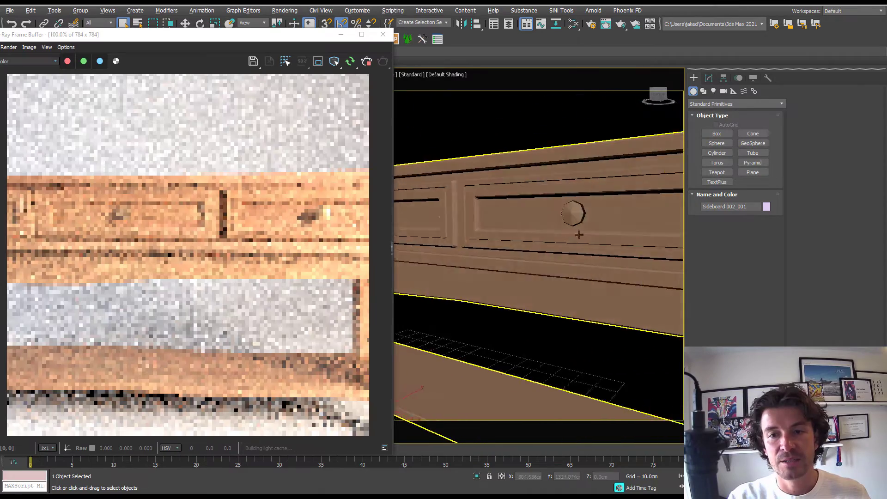
middle_drag(587, 231, 622, 234)
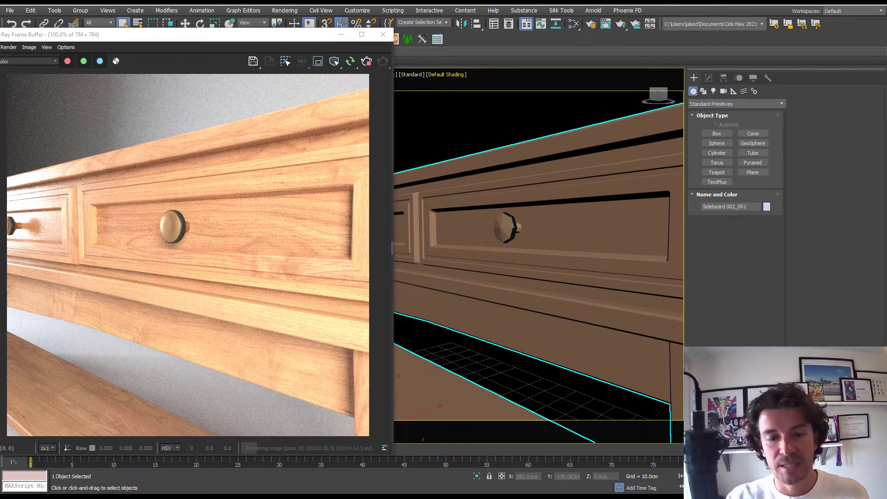
key(m)
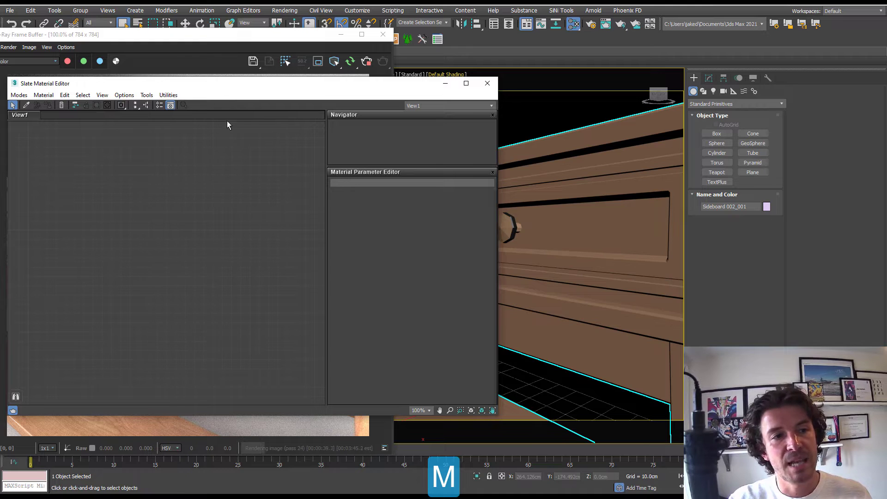
- Pick the sideboard's material from the scene into the Slate node view
click(26, 106)
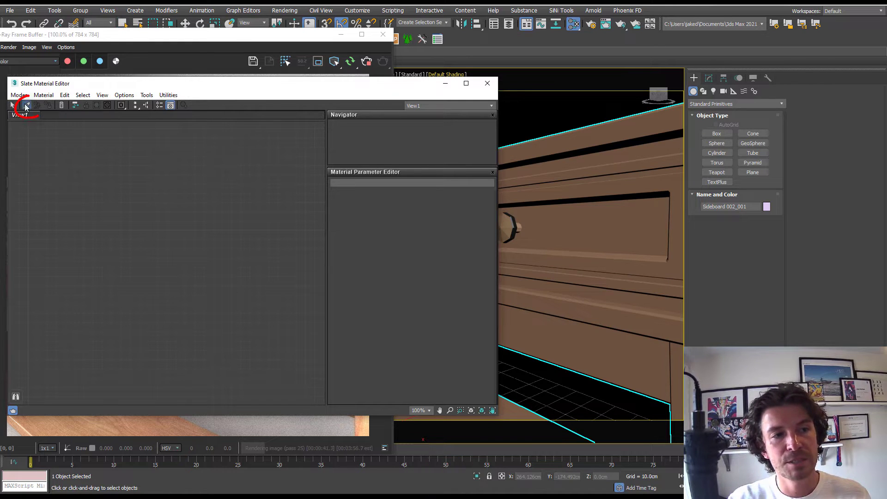
click(678, 188)
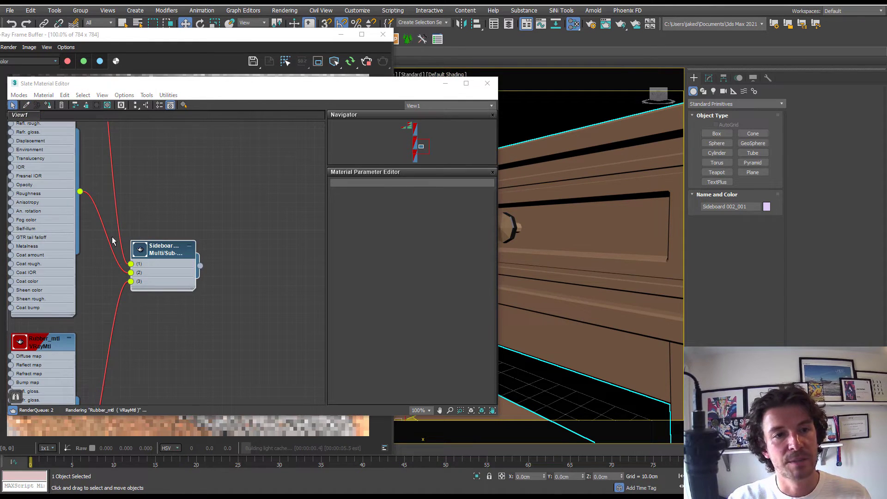
click(288, 42)
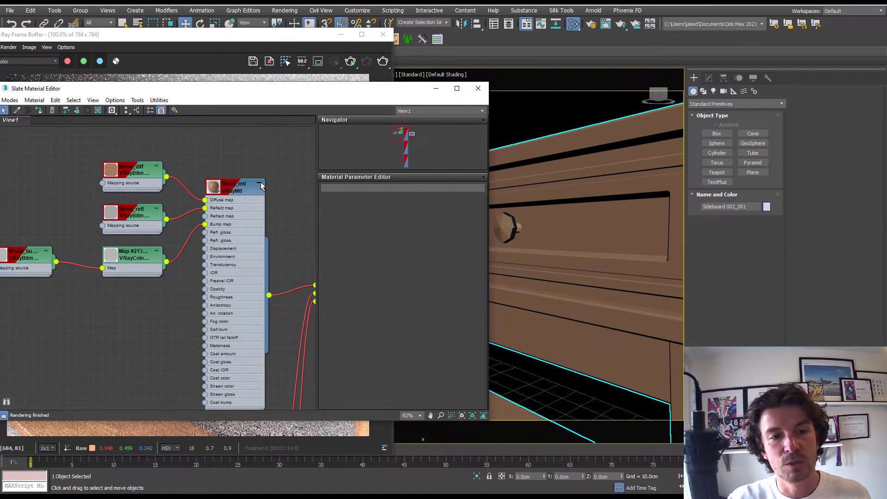
- Select the Wood_mtl node with its maps and clone the tree as Material #0
click(259, 184)
middle_drag(259, 248, 178, 237)
scroll(178, 237, down, 2)
double_click(215, 155)
drag(220, 134, 10, 279)
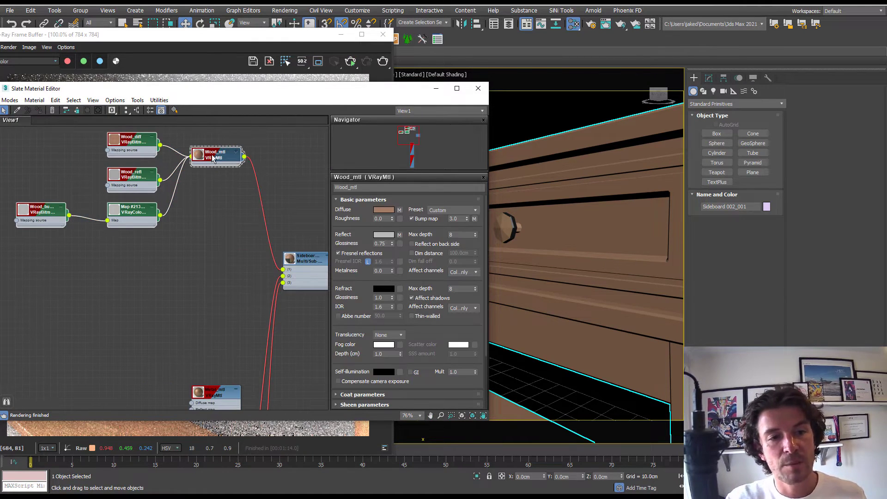
mouse_move(213, 158)
shift+mouse_down()
mouse_move(217, 287)
mouse_move(222, 268)
mouse_move(282, 270)
shift+mouse_up()
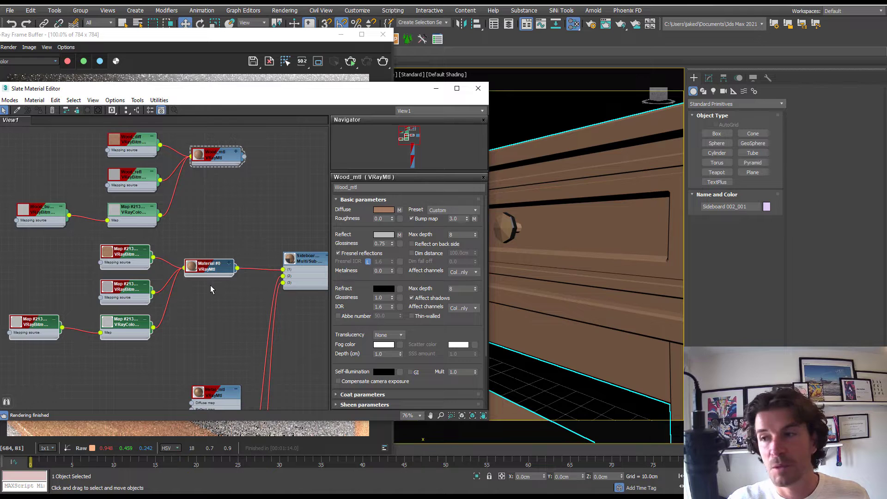
scroll(202, 296, up, 4)
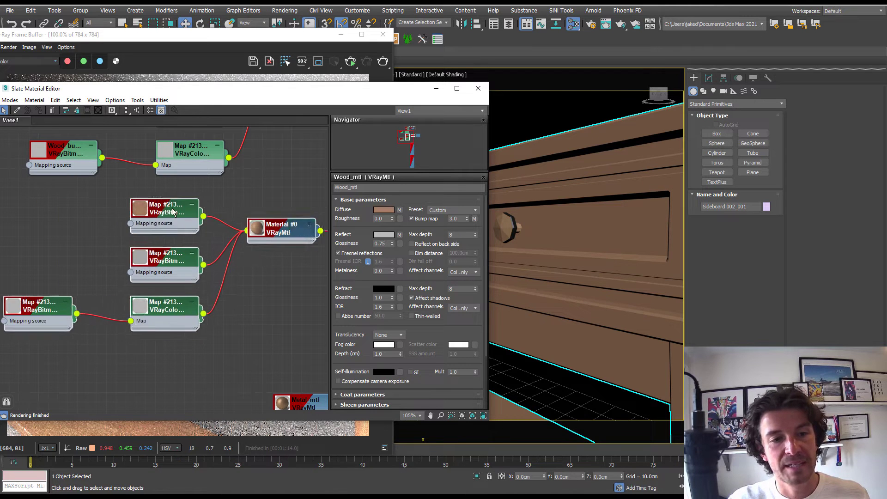
- Insert a Color Correction map after Material #0's diffuse bitmap
drag(173, 212, 109, 212)
drag(141, 217, 195, 218)
mouse_move(233, 231)
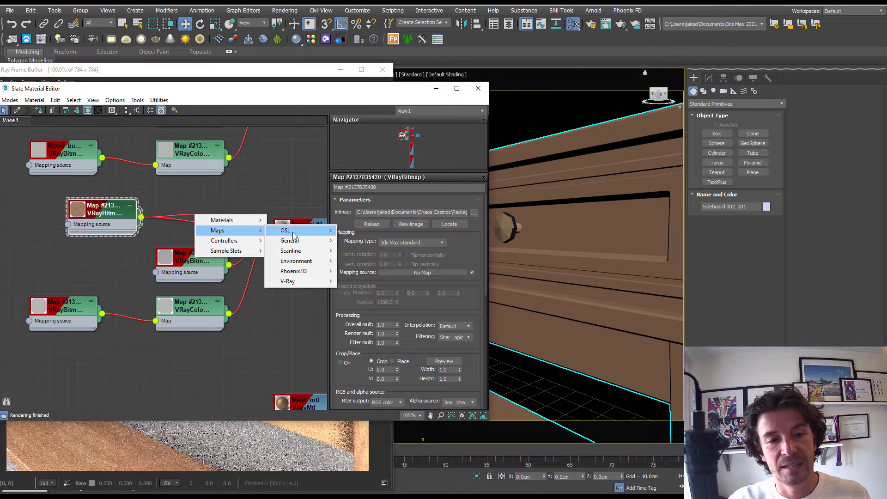
mouse_move(296, 240)
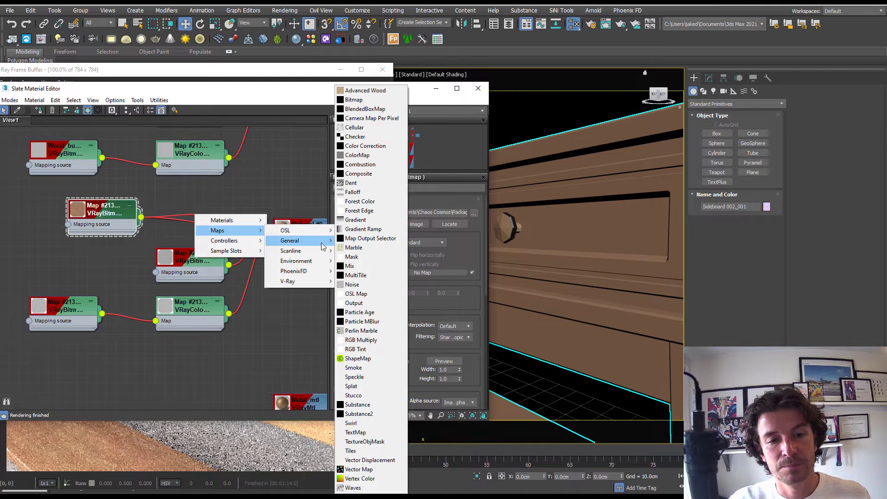
click(365, 146)
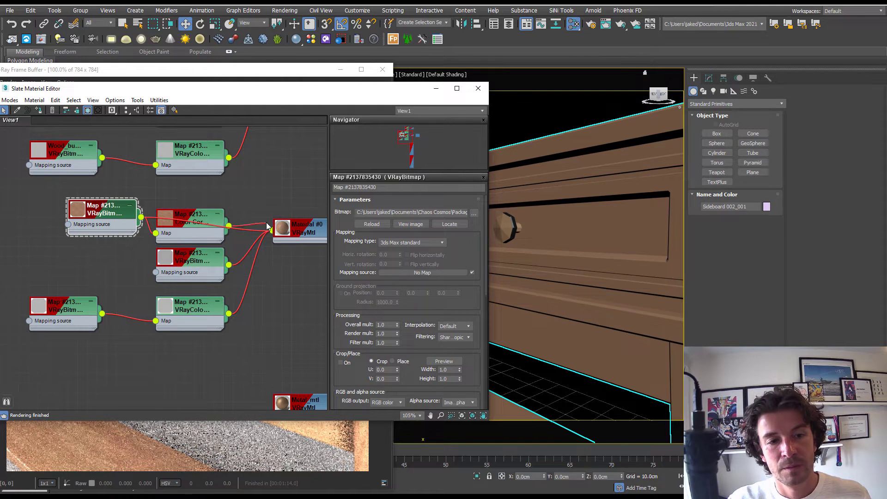
- Set Hue Shift to -156 with Advanced lightness contrast 1.2, then render the blue wood
double_click(189, 221)
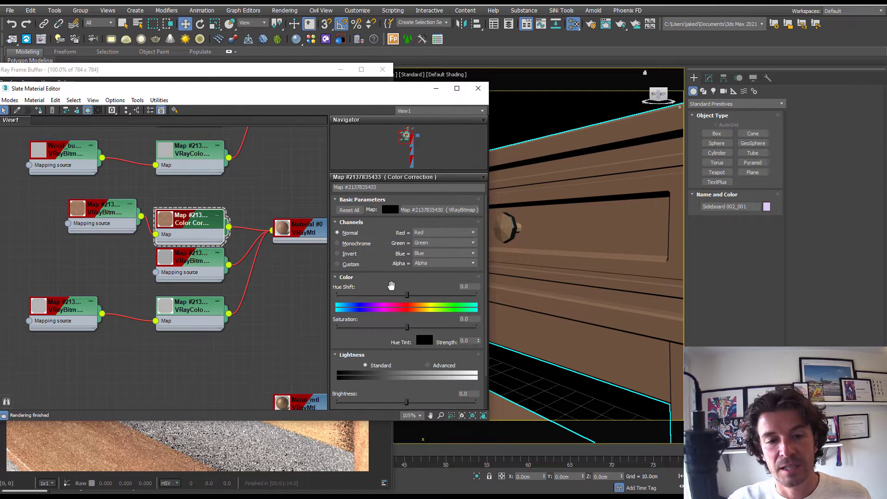
drag(406, 295, 354, 301)
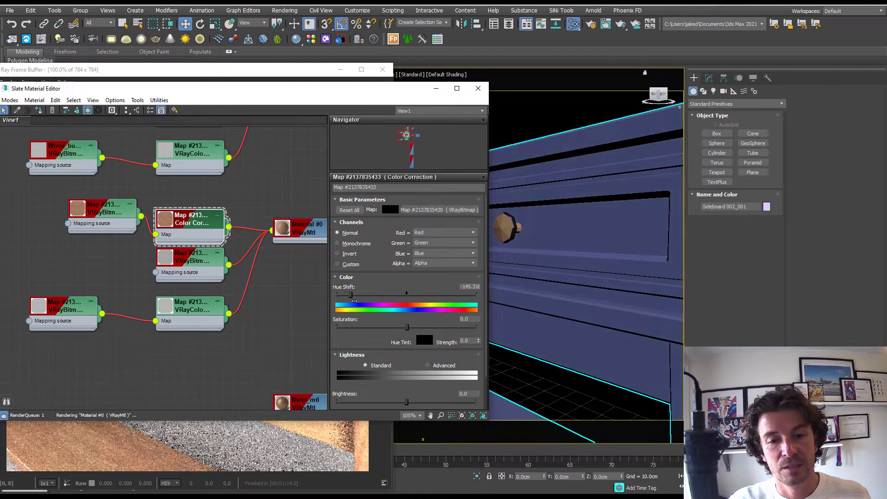
click(428, 365)
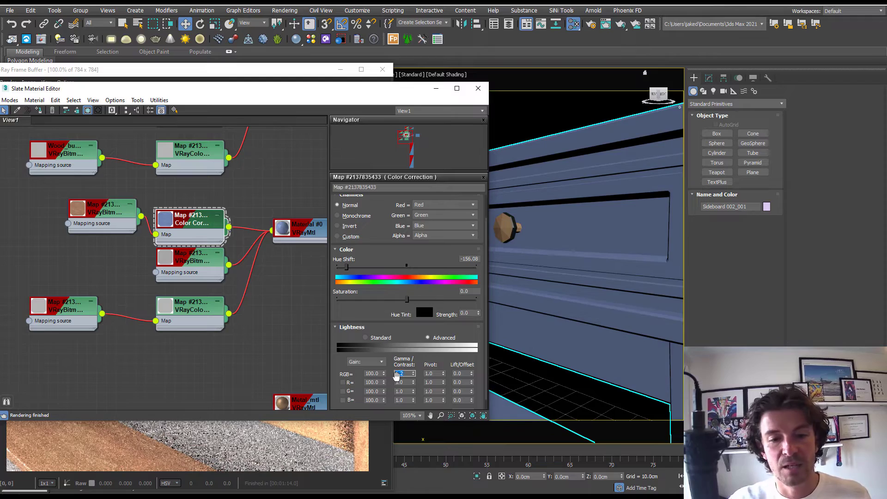
key(shift+q)
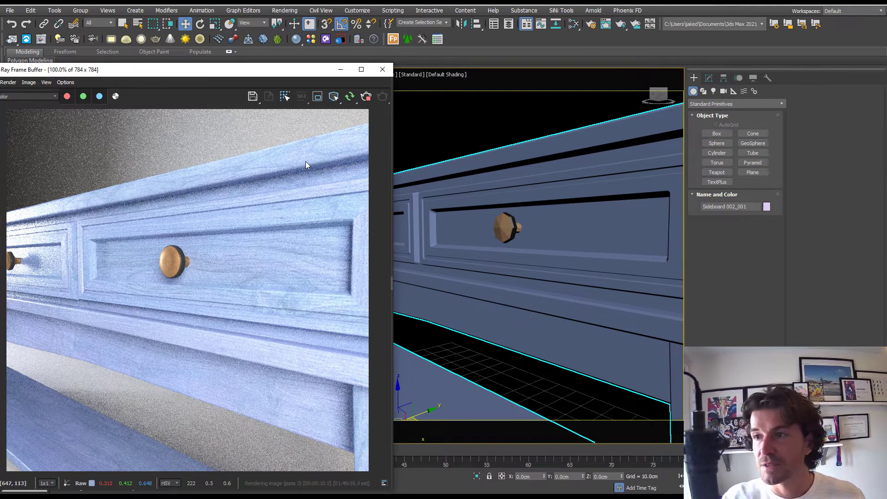
- Add a VRayBlendMtl node, Material #1, in the Slate editor
click(573, 24)
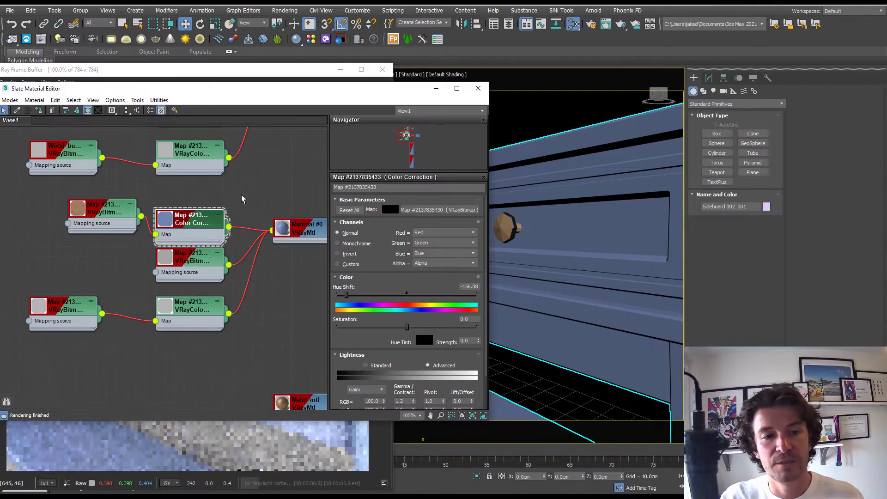
scroll(231, 196, down, 4)
right_click(229, 244)
mouse_move(277, 249)
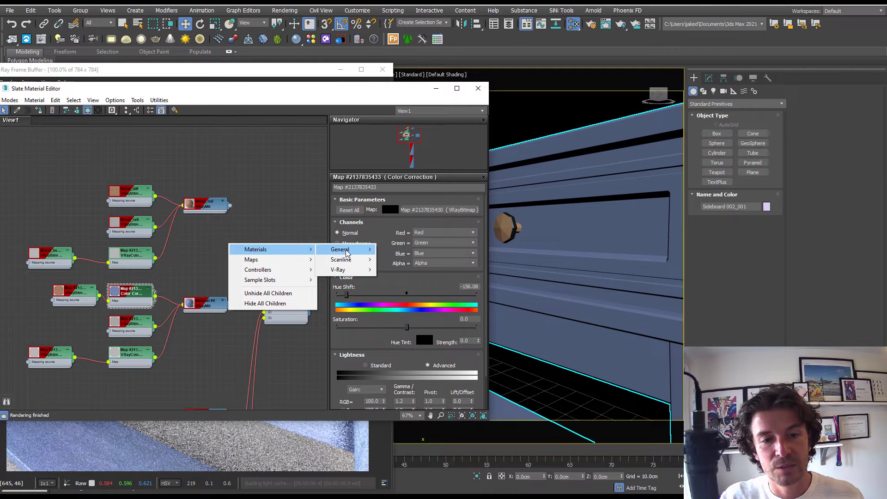
mouse_move(342, 270)
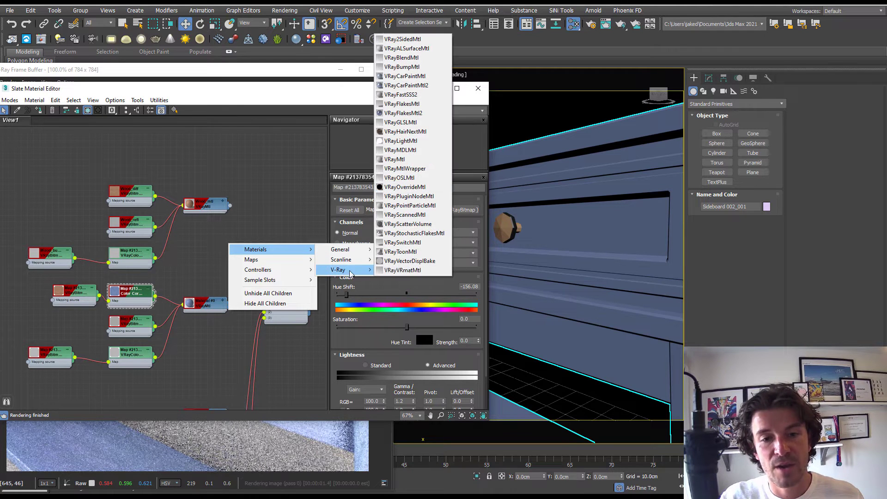
click(410, 57)
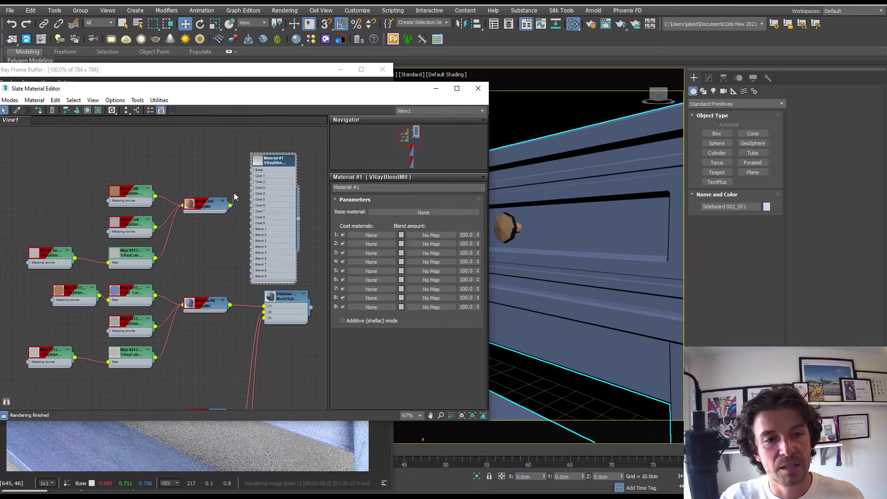
- Wire Wood_mtl into the blend's base as an instance and Material #0 into Coat 1
drag(425, 215, 208, 217)
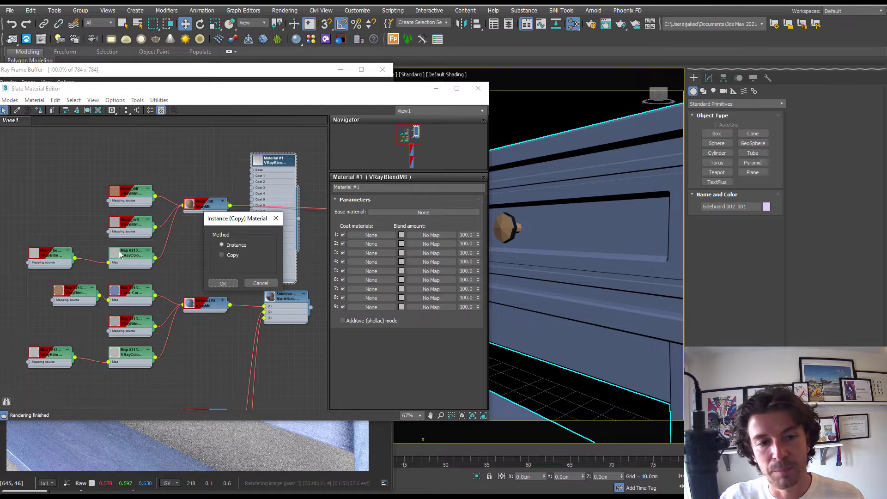
click(223, 283)
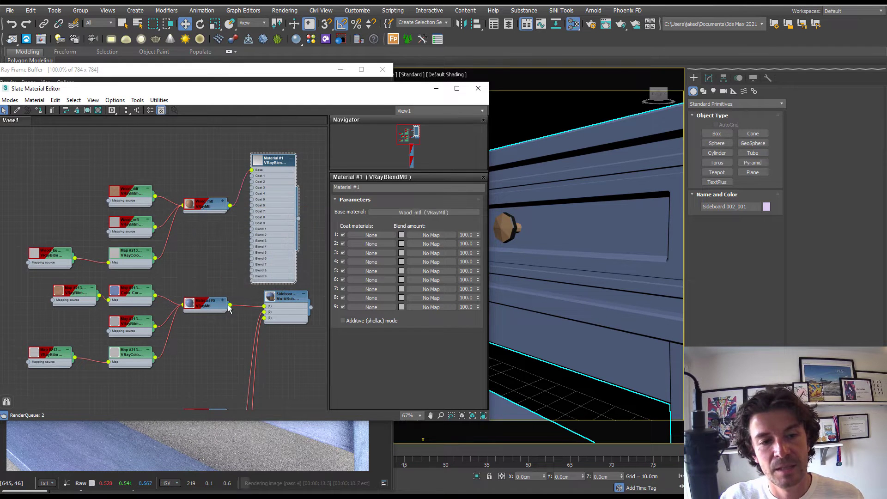
drag(230, 305, 252, 176)
scroll(275, 221, up, 2)
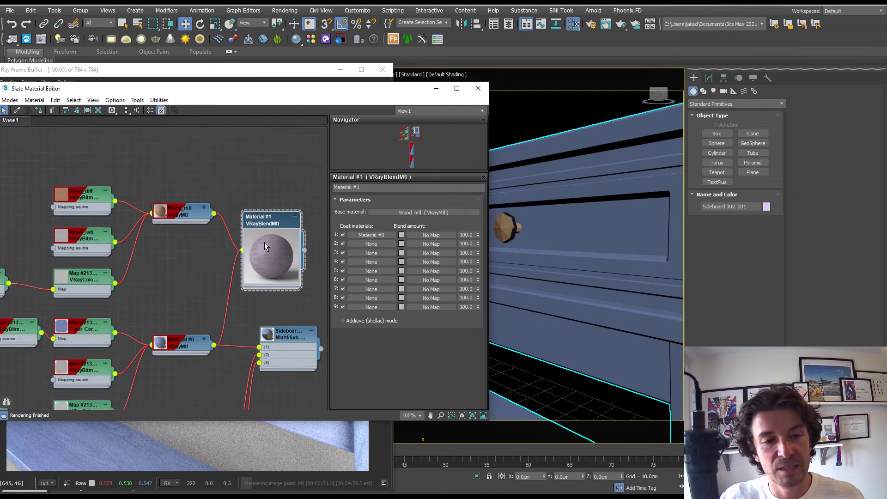
scroll(275, 222, up, 4)
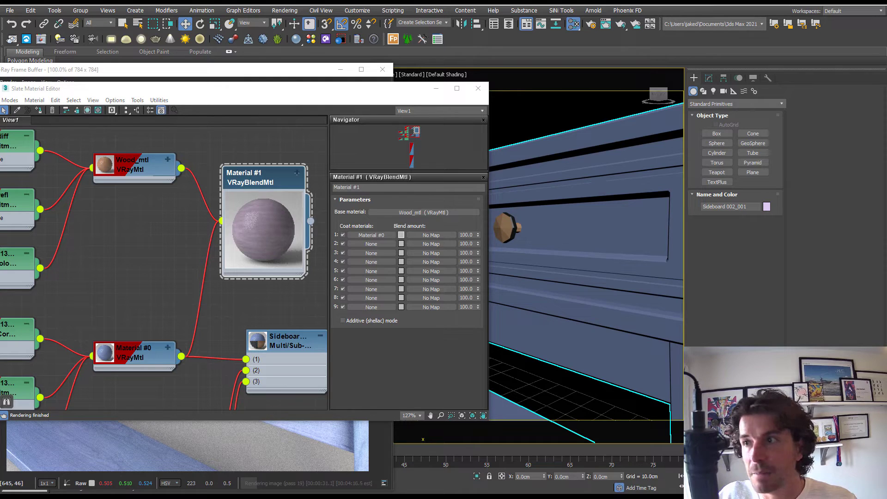
- Set Coat 1's blend colour to black
click(401, 235)
click(507, 177)
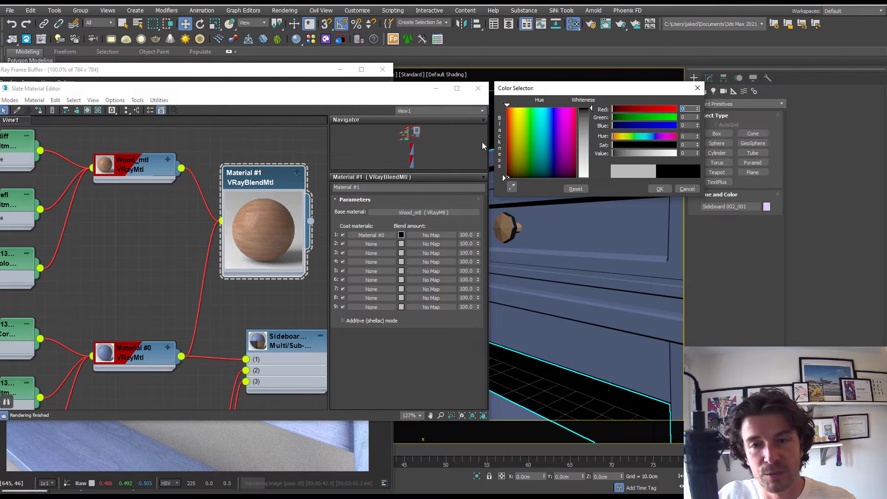
drag(584, 122, 584, 177)
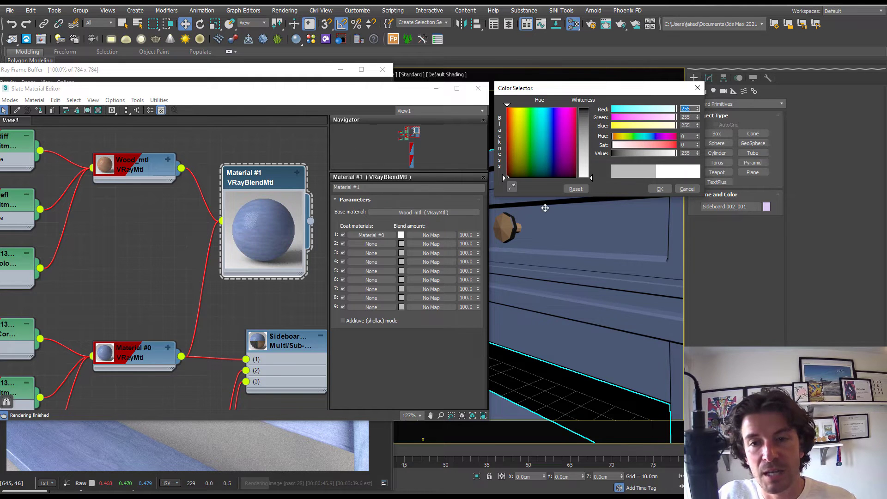
click(576, 189)
click(655, 189)
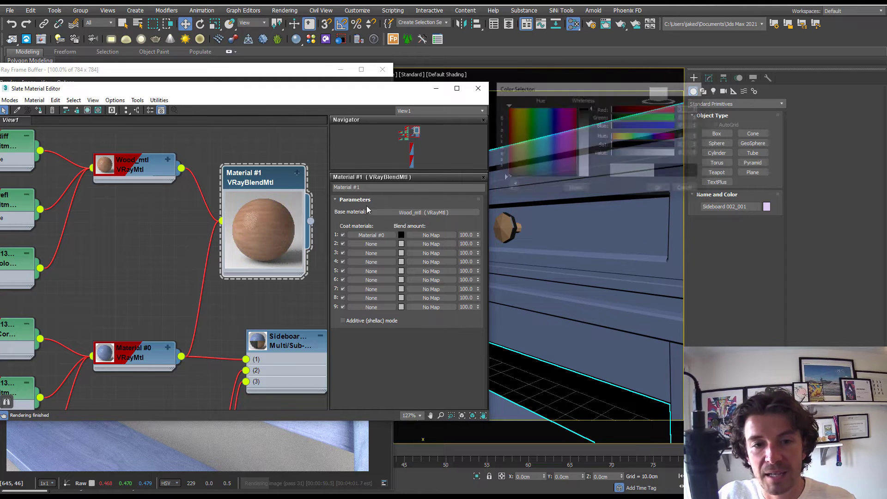
- Load distress.jpg as a Bitmap in Coat 1's blend amount map slot
click(430, 234)
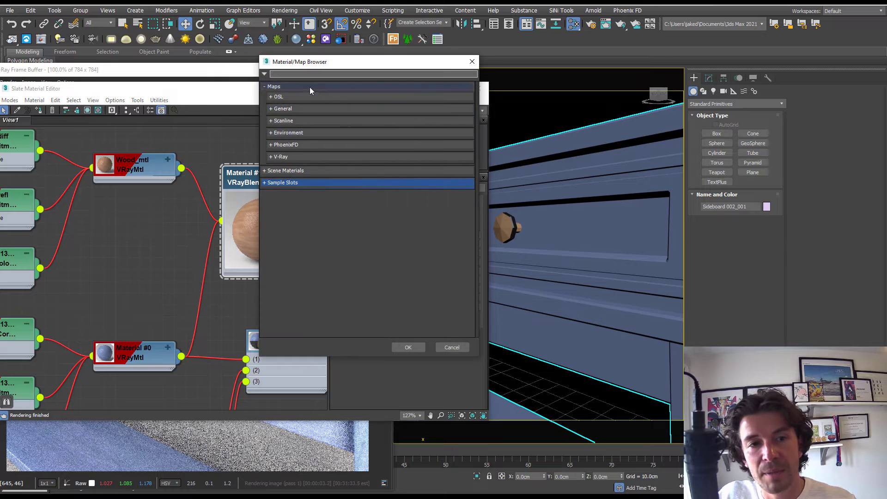
click(287, 109)
double_click(298, 126)
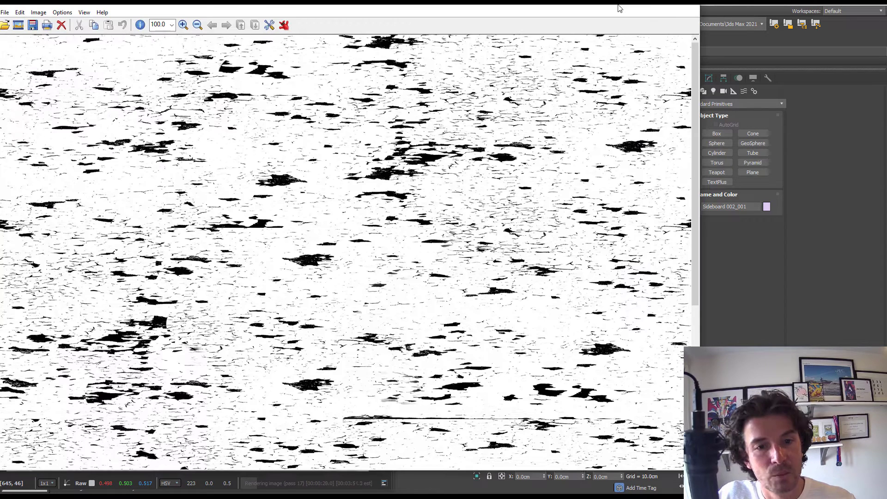
double_click(96, 85)
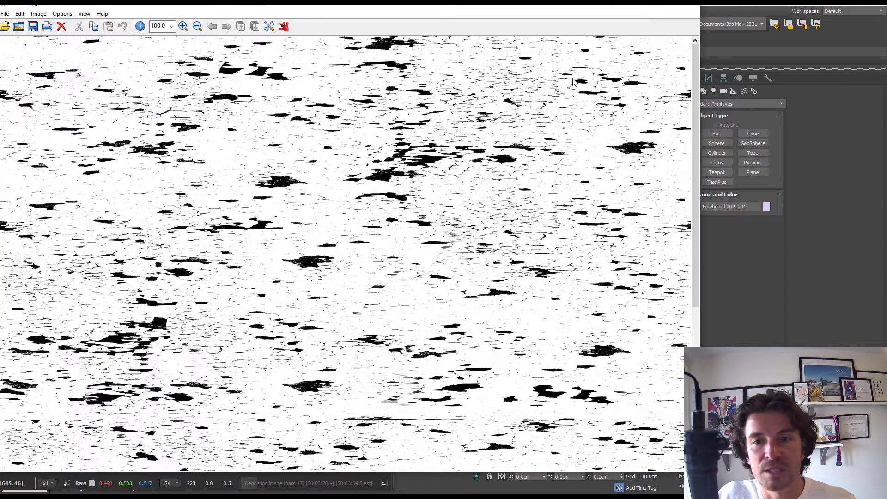
click(690, 9)
double_click(92, 90)
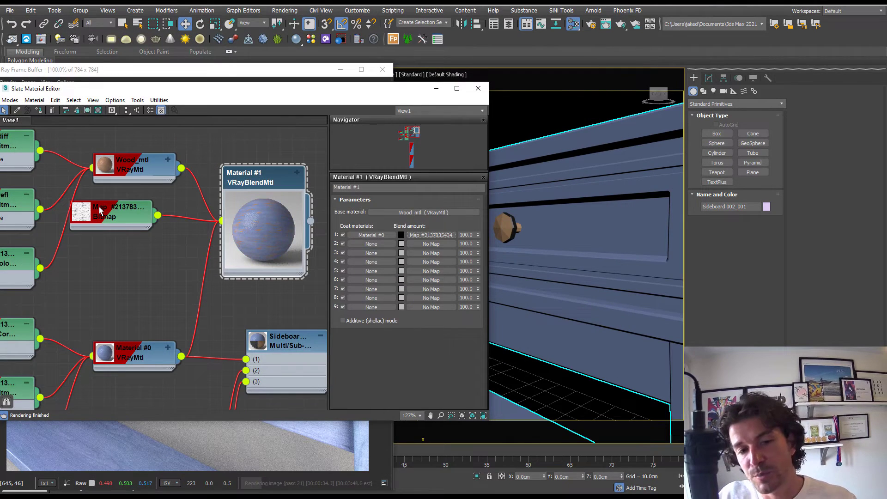
drag(126, 218, 149, 218)
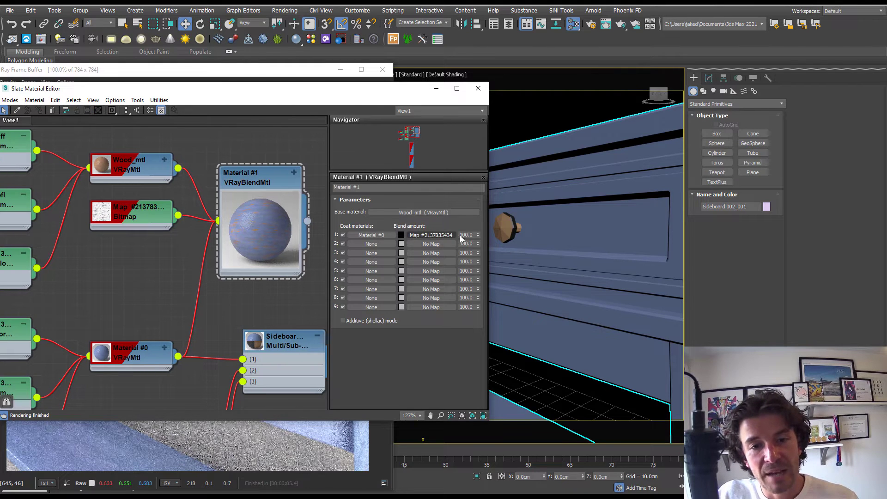
- Connect Material #1 to the Sideboard Multi/Sub slot 1 and view the render
middle_drag(230, 179, 177, 184)
drag(229, 204, 166, 343)
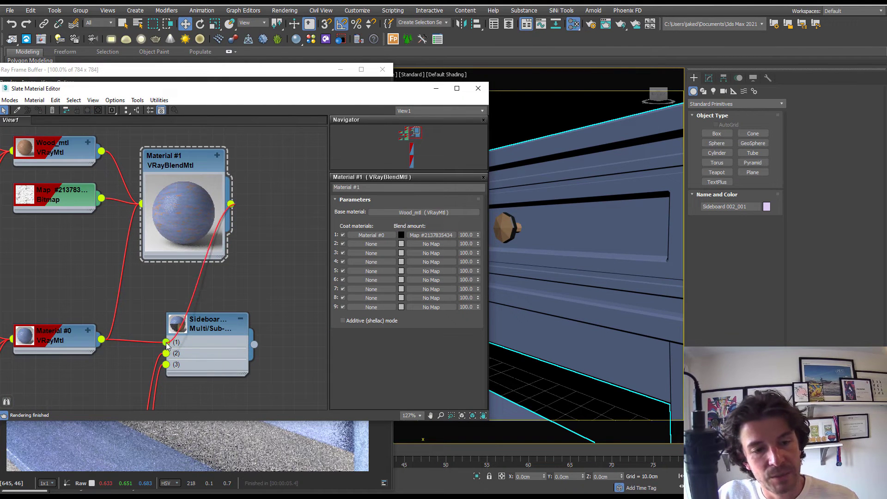
click(317, 70)
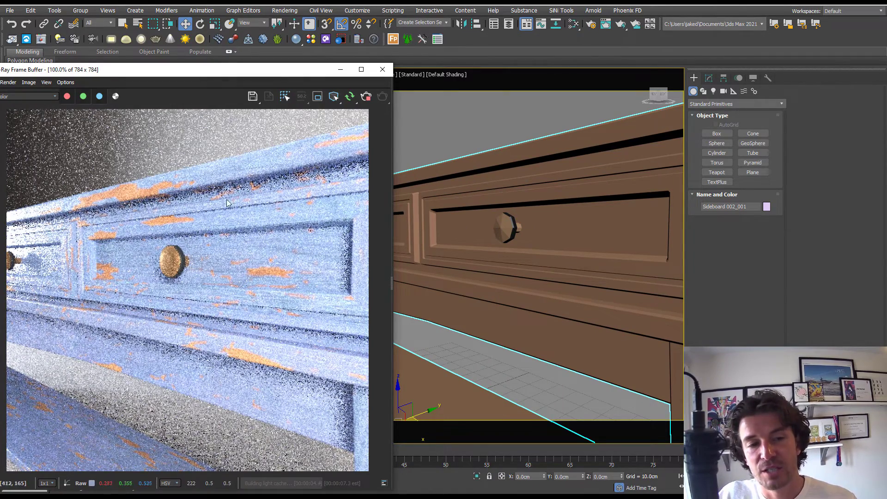
- Set the distress bitmap's Coordinates Tiling to U 1.0 and V 2.0
key(m)
drag(247, 94, 481, 73)
double_click(462, 199)
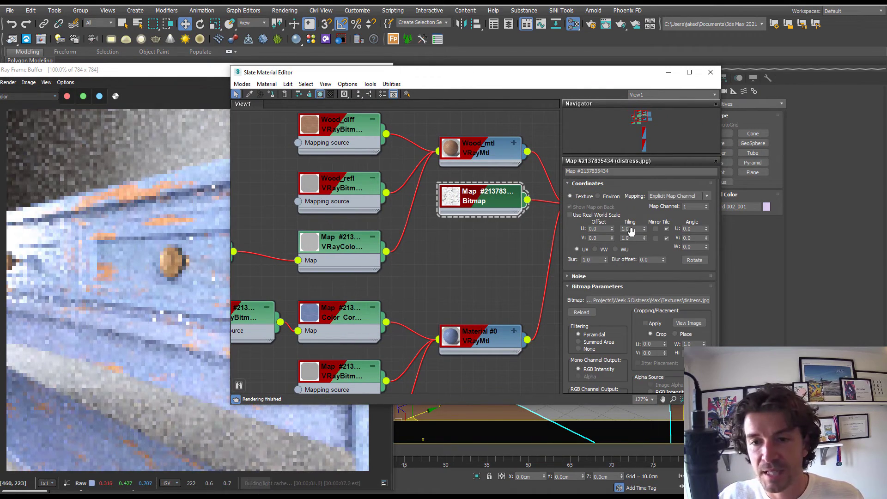
click(631, 229)
text(2)
key(Tab)
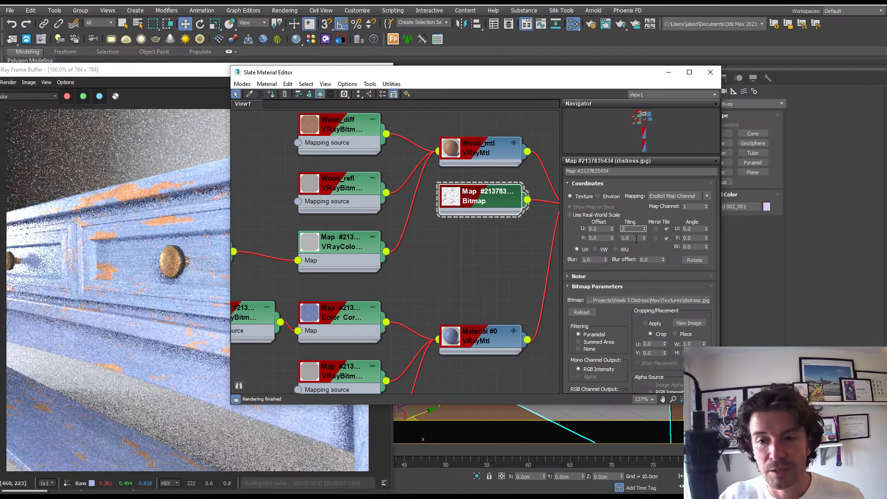
text(2)
key(Return)
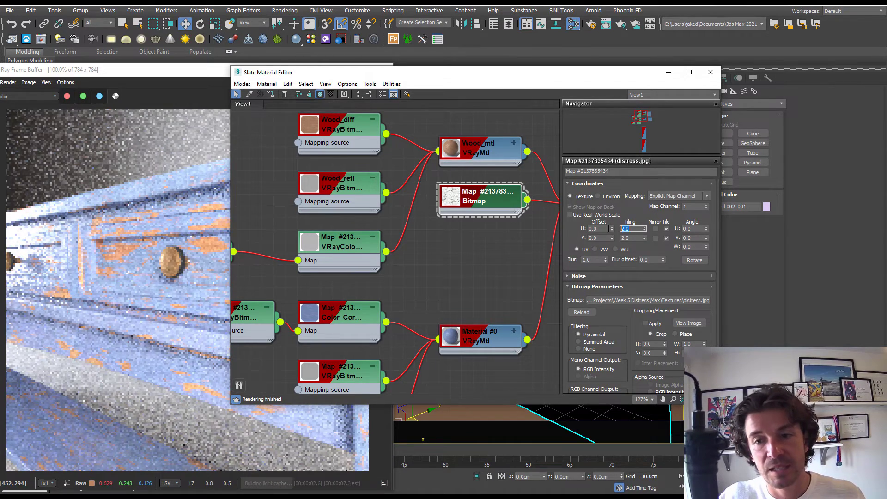
text(1)
key(Tab)
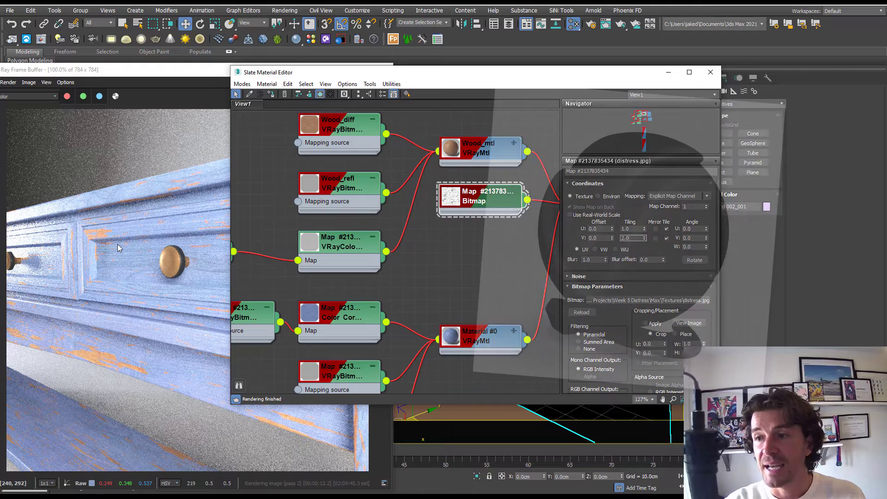
scroll(407, 182, down, 2)
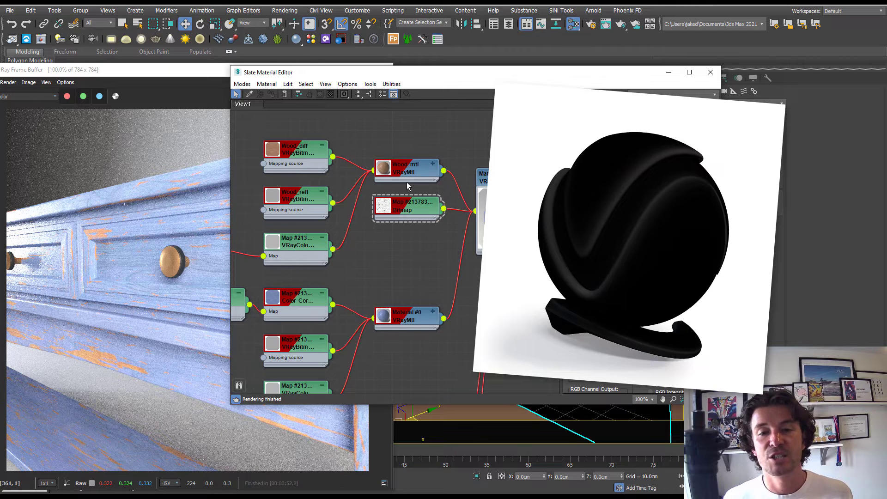
- Add a VRayCurvature map and connect it to the blend material's coat blend amount
middle_drag(406, 182, 368, 162)
right_click(362, 241)
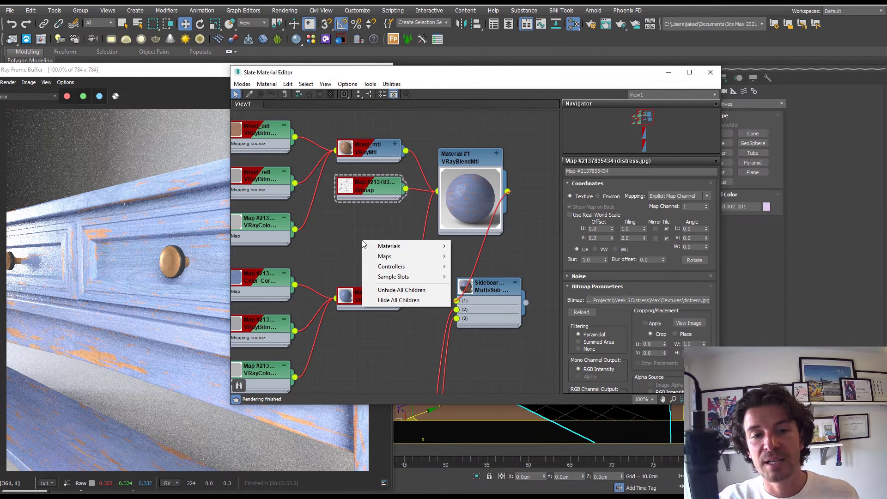
mouse_move(407, 256)
mouse_move(490, 308)
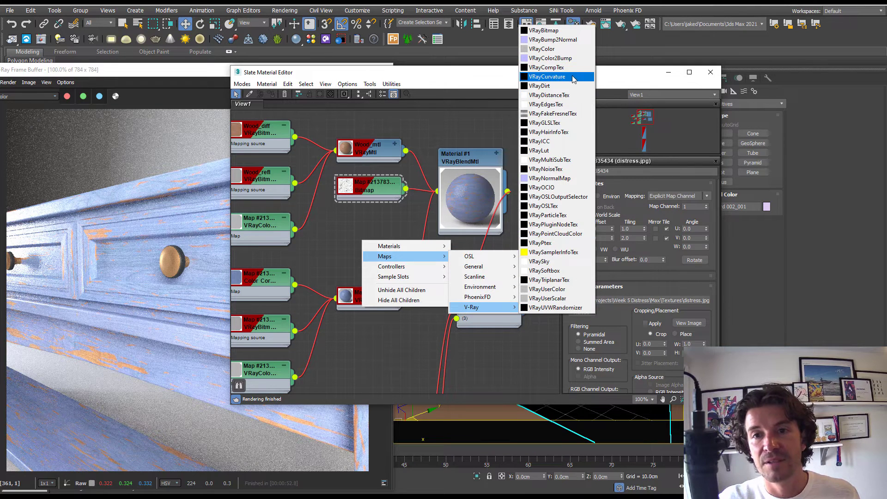
click(552, 78)
double_click(439, 167)
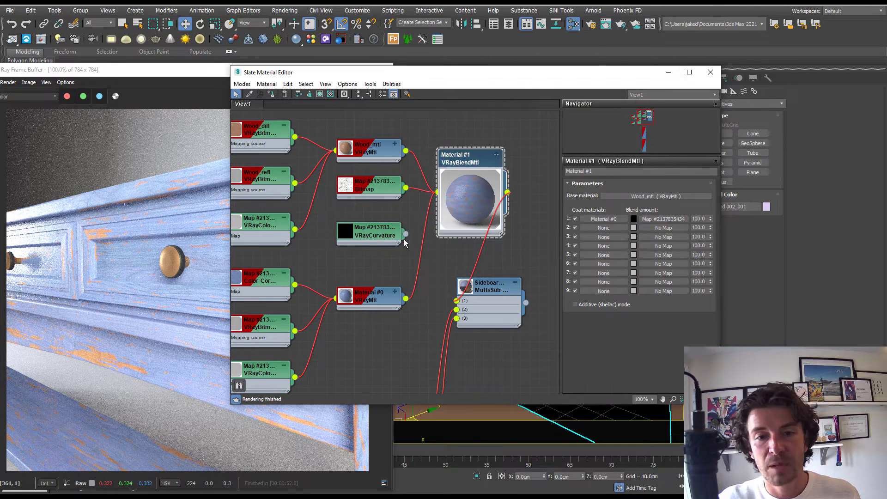
drag(406, 234, 650, 221)
key(Return)
click(350, 96)
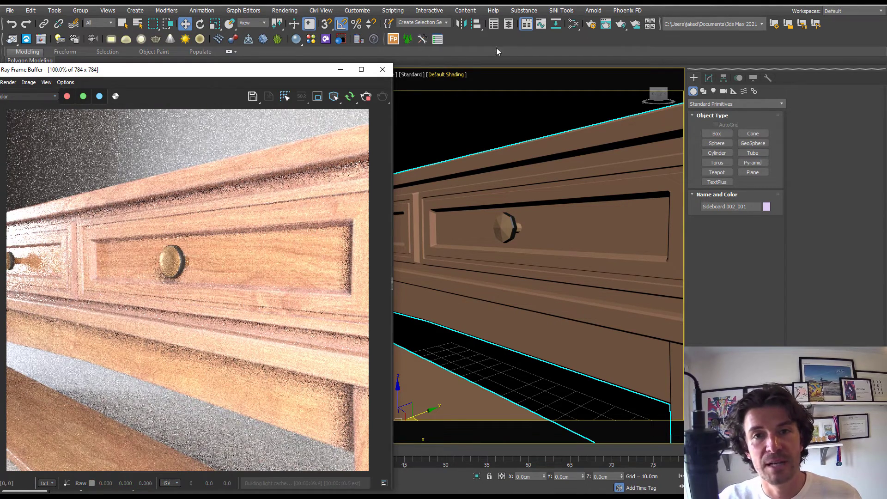
- Swap Material #1's layers so Material #0 is base and Wood_mtl is Coat 1
key(m)
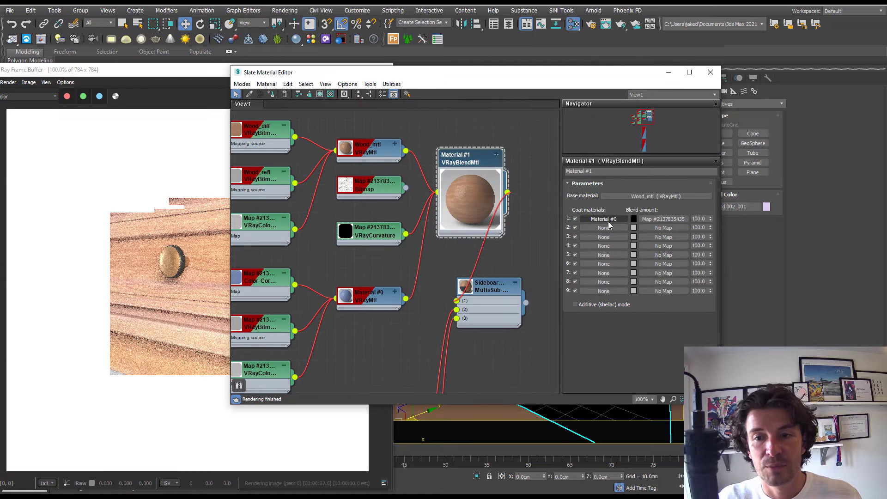
click(608, 220)
drag(635, 199, 634, 197)
click(456, 268)
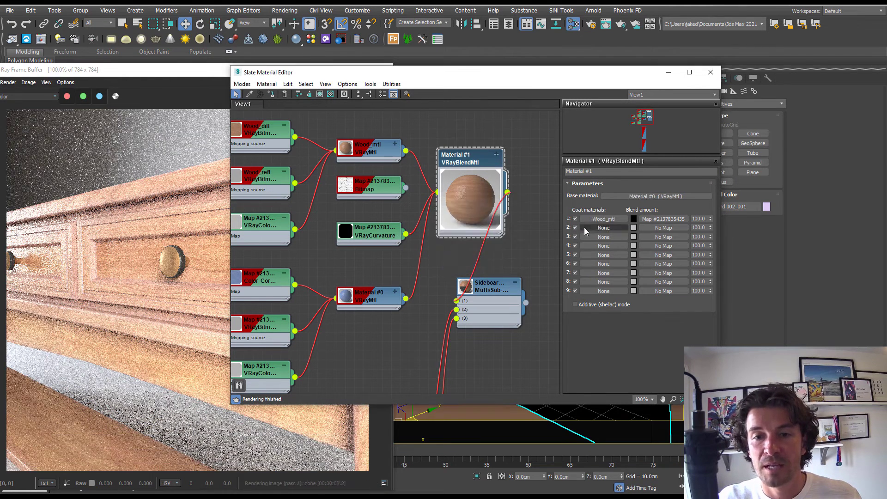
click(375, 233)
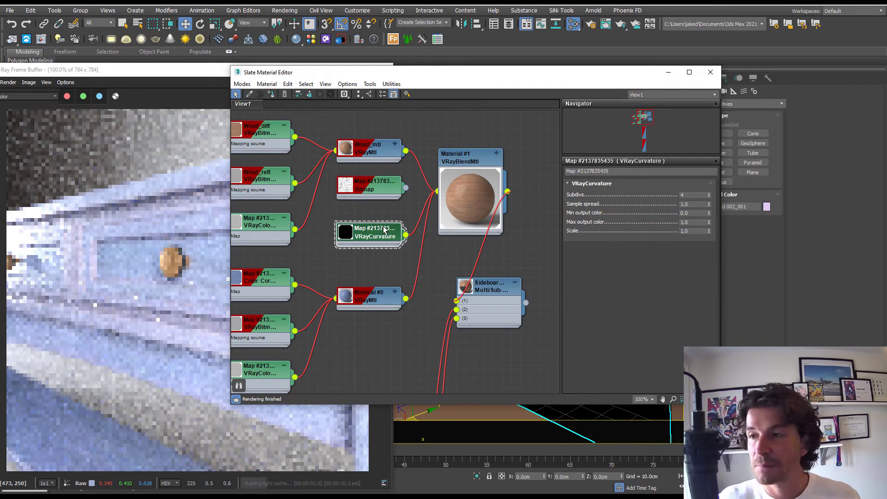
- Set VRayCurvature max output color to 5.0 and scale to 0.1, then refine scale to 0.2
click(691, 222)
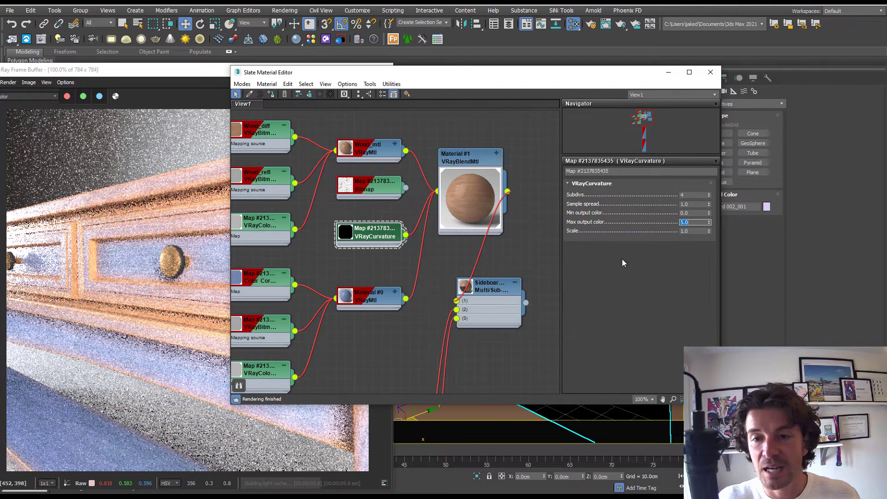
click(685, 231)
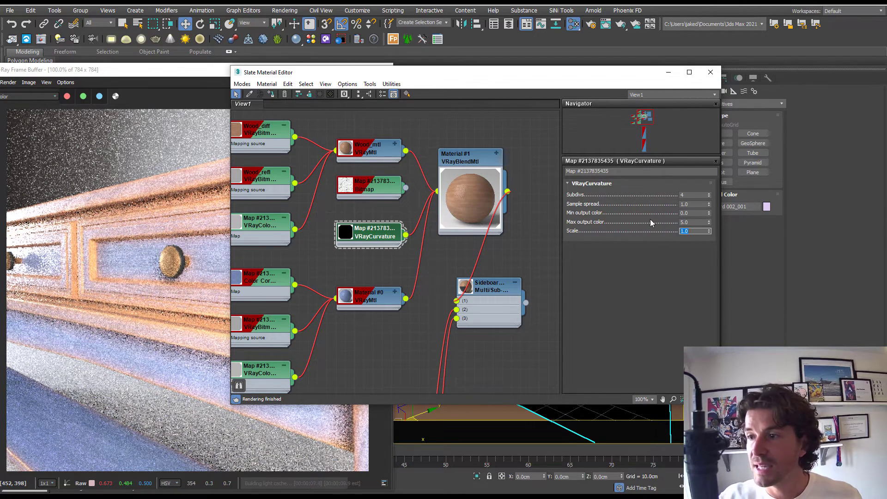
text(0.1)
key(Return)
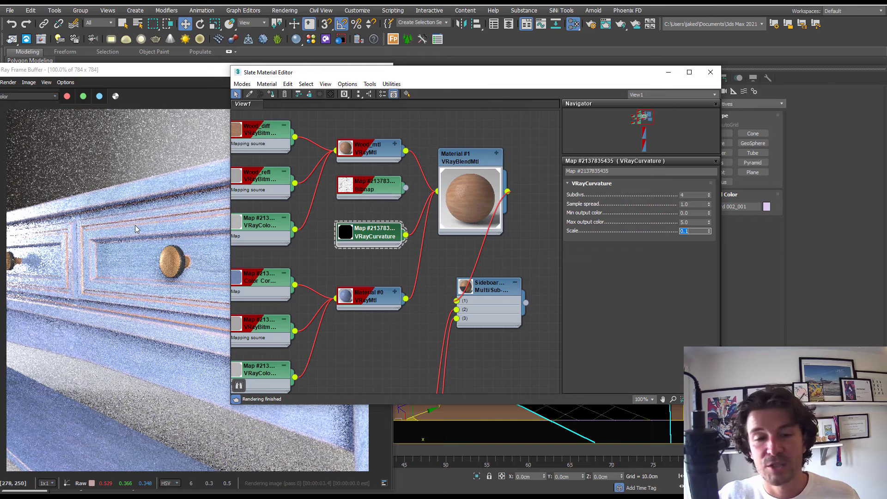
click(692, 230)
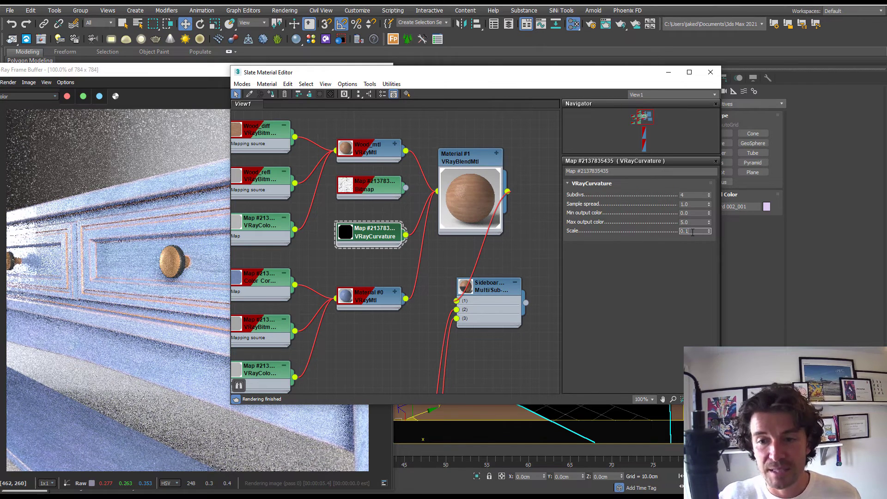
key(BackSpace)
text(2)
key(Return)
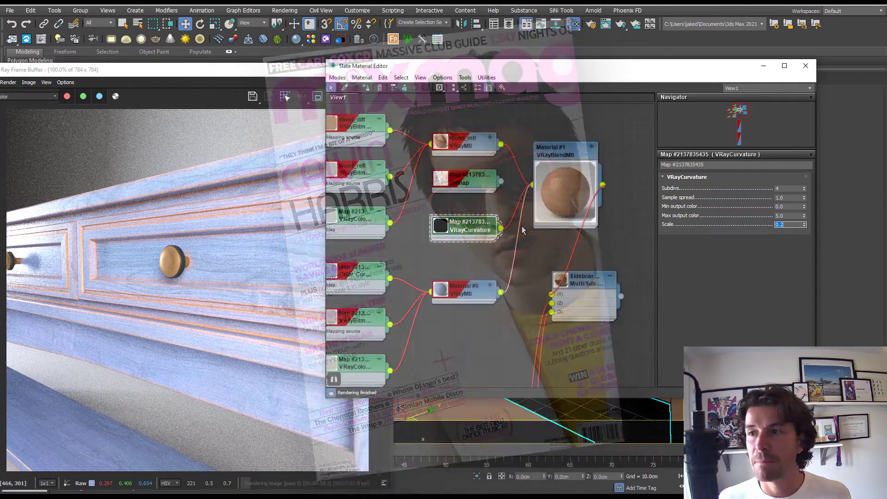
- Create a new Mix map node from the General maps list
right_click(543, 194)
mouse_move(572, 209)
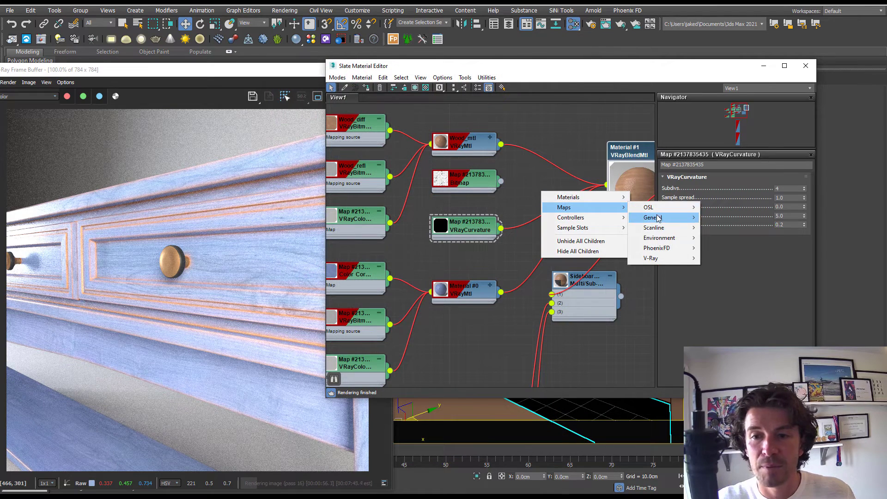
mouse_move(666, 218)
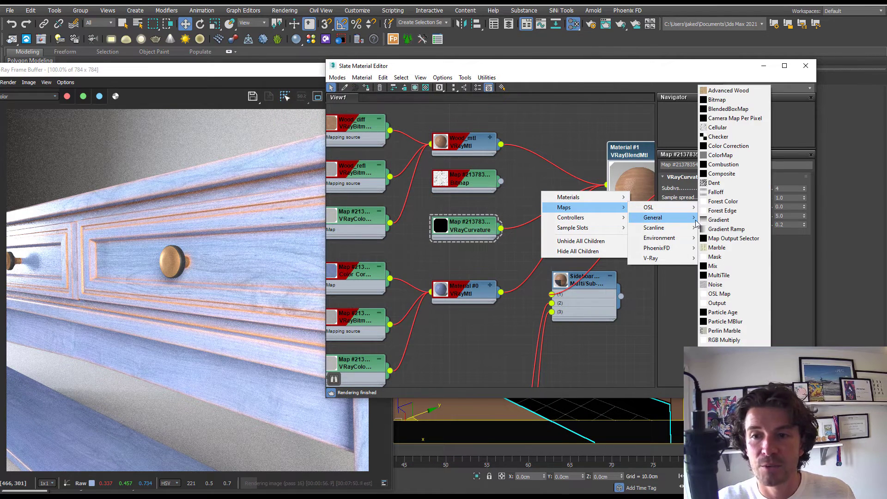
click(713, 266)
- Link the Mix map as an instance to Blend amount 1 and set Mix Amount to 100
double_click(631, 153)
middle_drag(581, 205, 485, 187)
drag(480, 188, 755, 213)
key(Return)
click(474, 173)
middle_drag(474, 173, 518, 187)
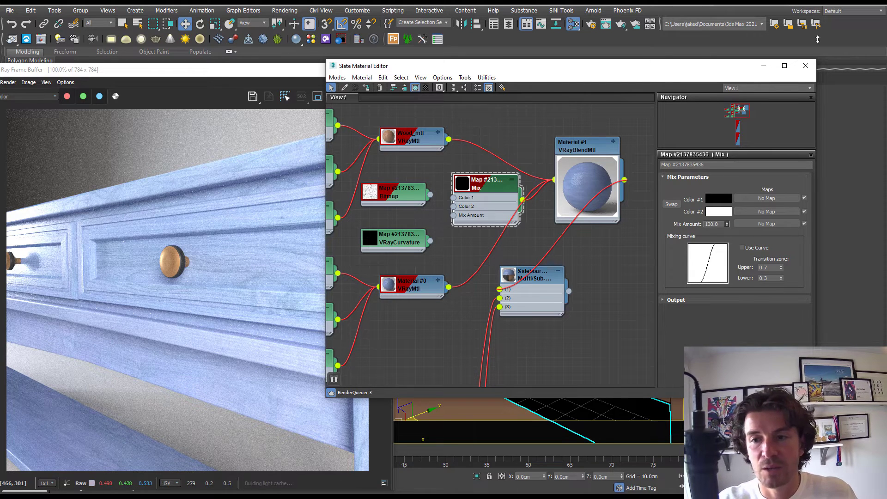
drag(728, 225, 728, 176)
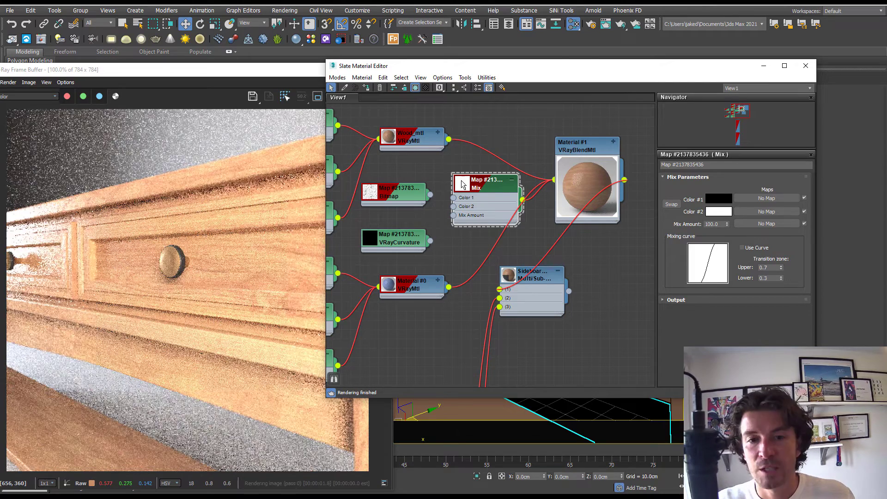
- Wire VRayCurvature into the Mix node's Mix Amount and distress.jpg into Color 2
drag(431, 240, 455, 218)
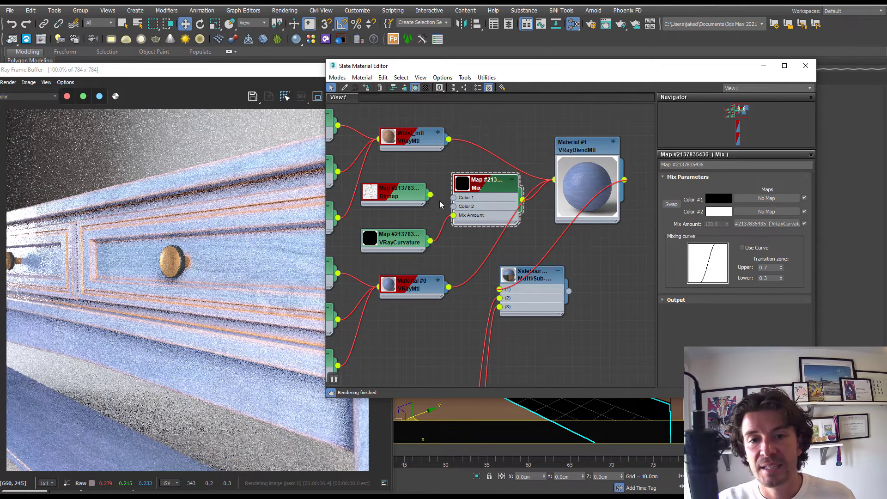
drag(444, 208, 453, 206)
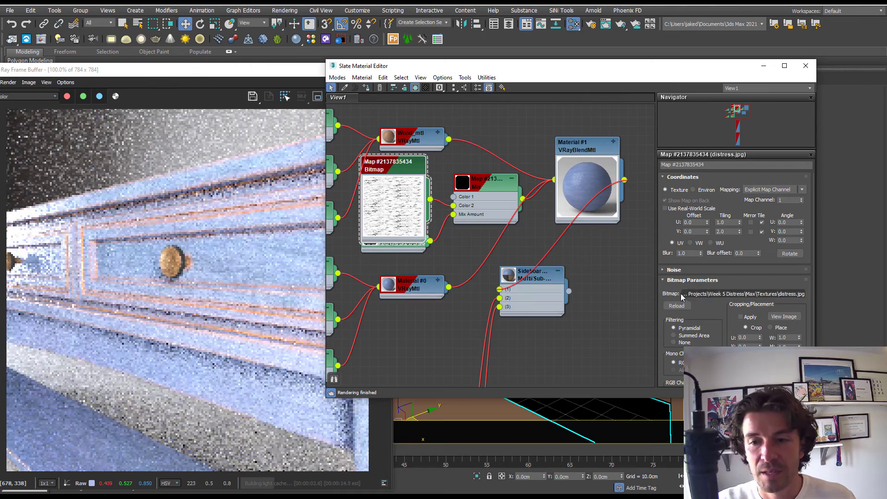
- Tick Invert in the distress.jpg bitmap's Output settings, then collapse the bitmap node
click(680, 280)
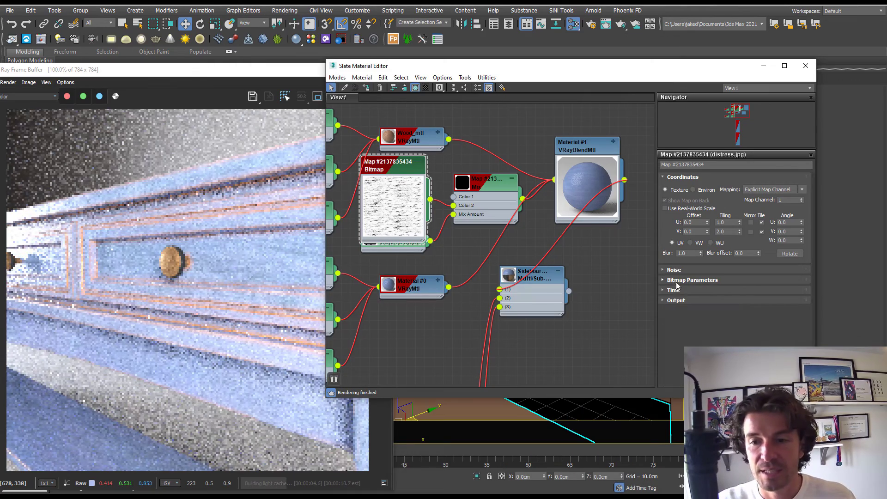
click(676, 300)
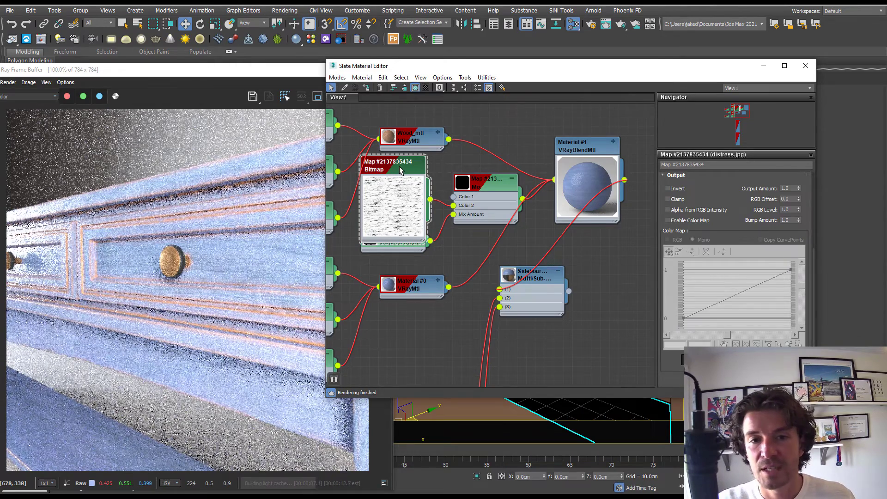
click(678, 189)
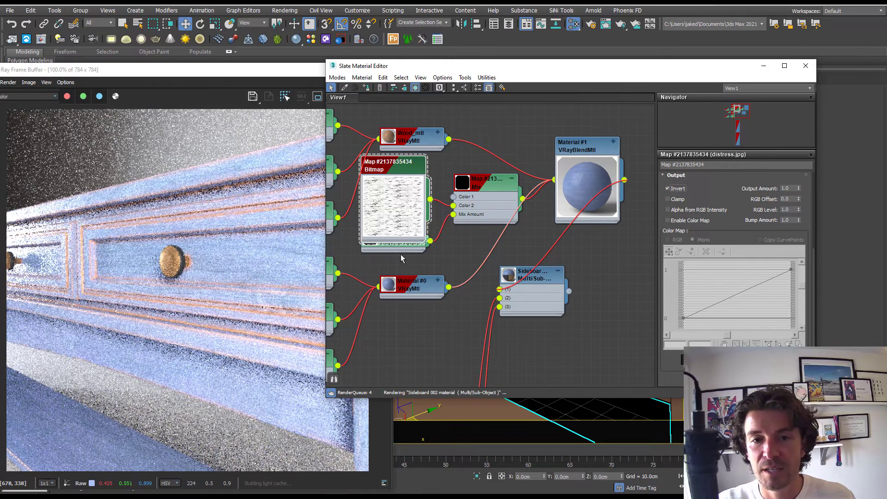
double_click(401, 189)
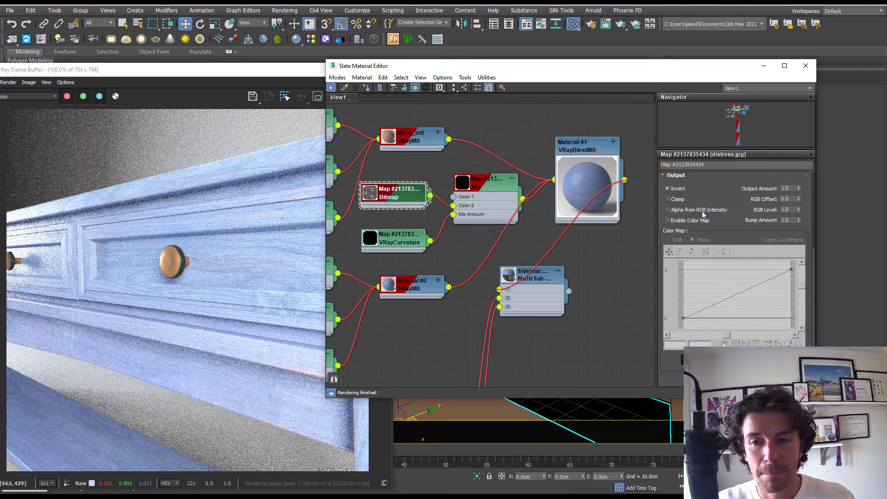
- Set the distress bitmap's tiling to U 10 and V 20
click(676, 176)
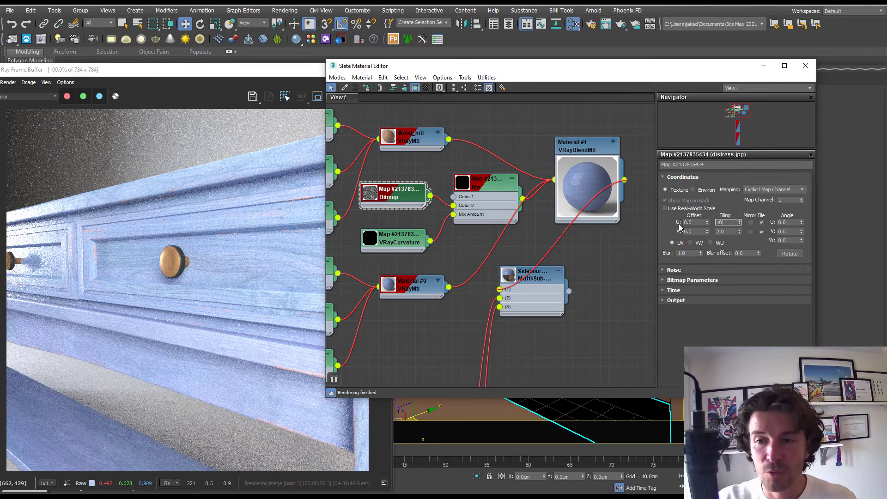
key(Tab)
text(20)
key(Return)
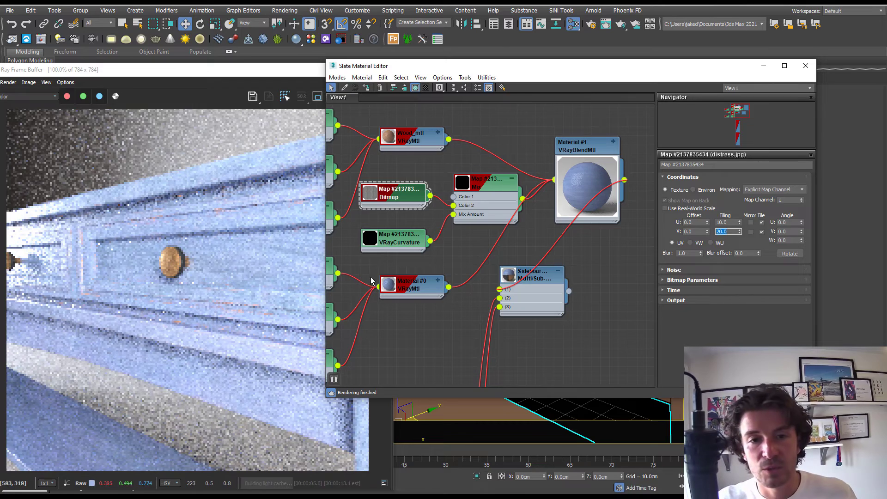
- Give the VRayCurvature map a scale of 0.5 and a max output color of 10
click(400, 243)
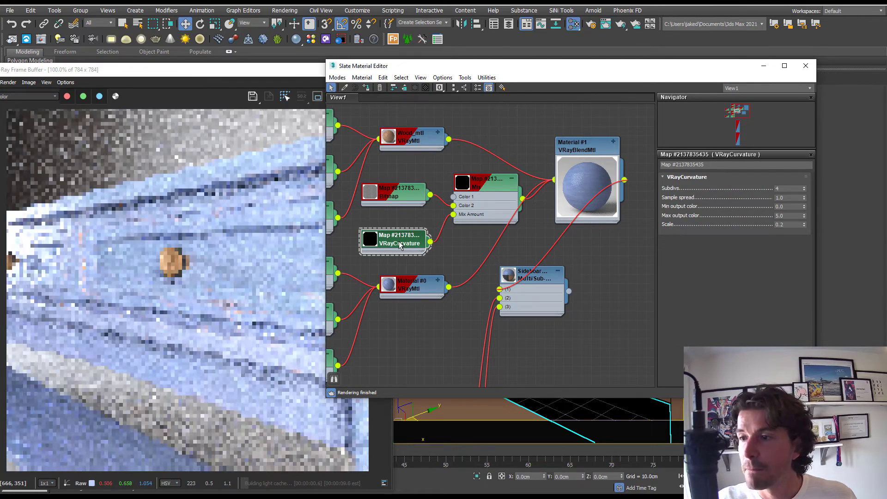
double_click(786, 225)
text(0.5)
key(Return)
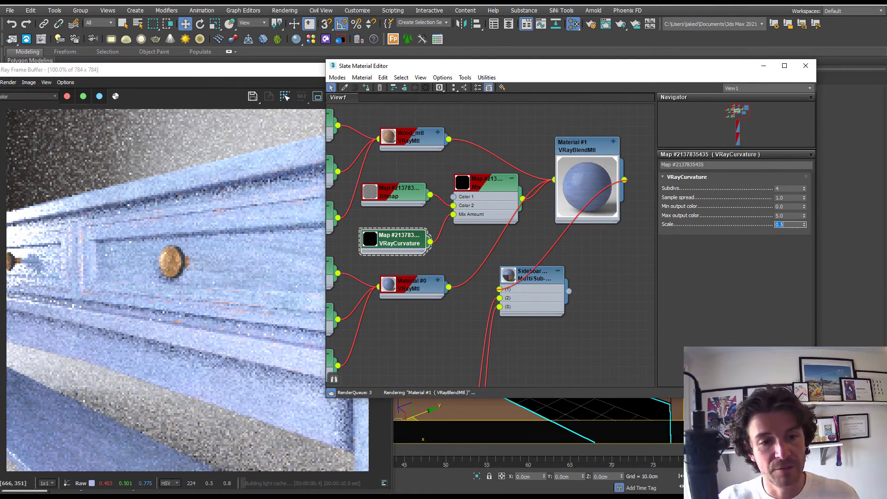
double_click(792, 215)
text(10)
key(Return)
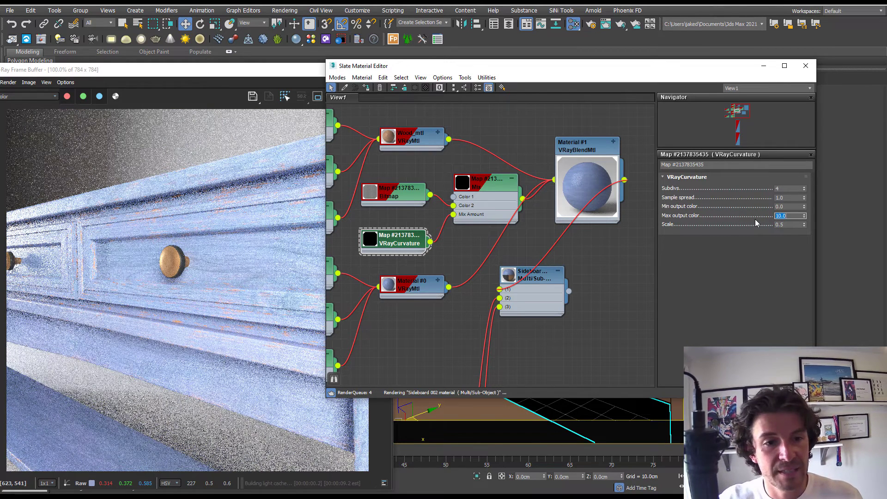